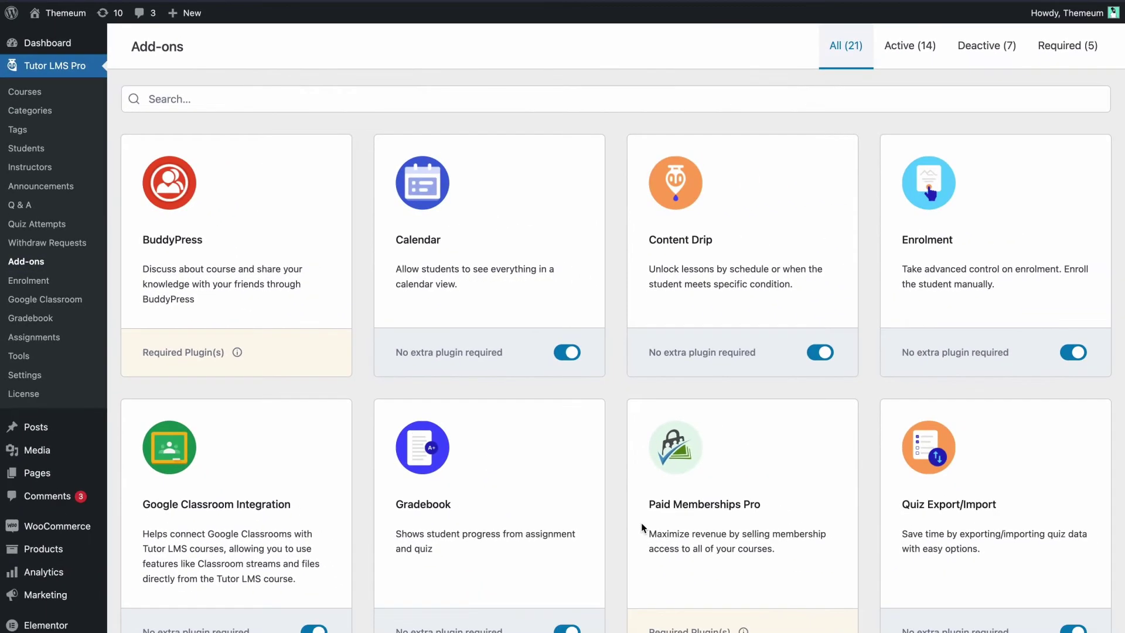
- Switch on the Reports add-on in the Tutor LMS Pro add-ons list
scroll(641, 523, down, 8)
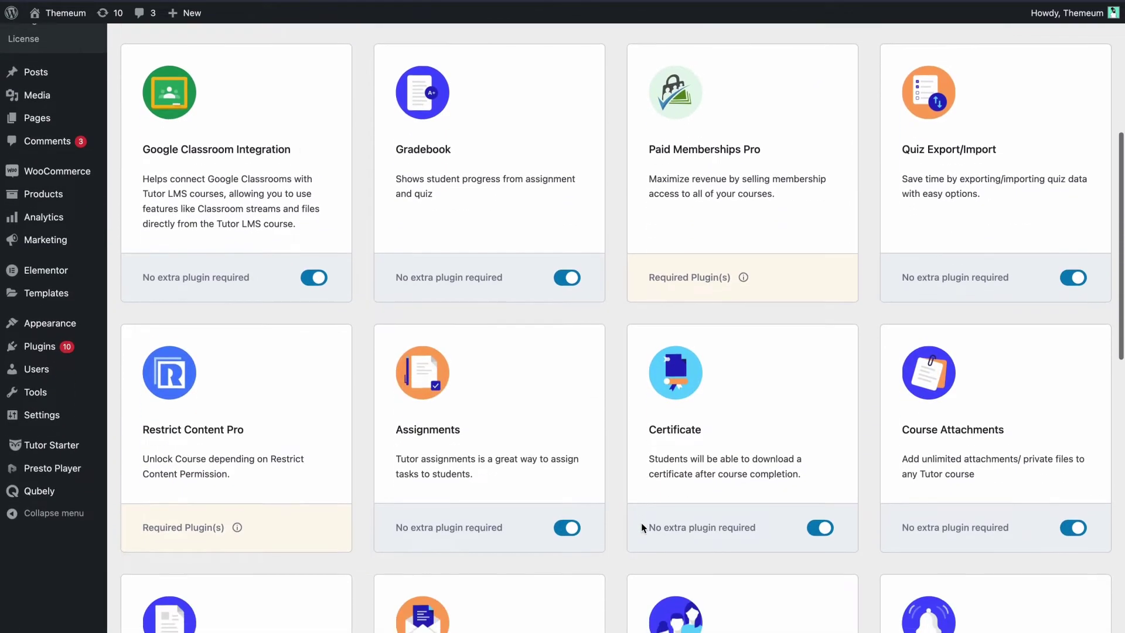
scroll(604, 493, down, 3)
scroll(525, 528, down, 3)
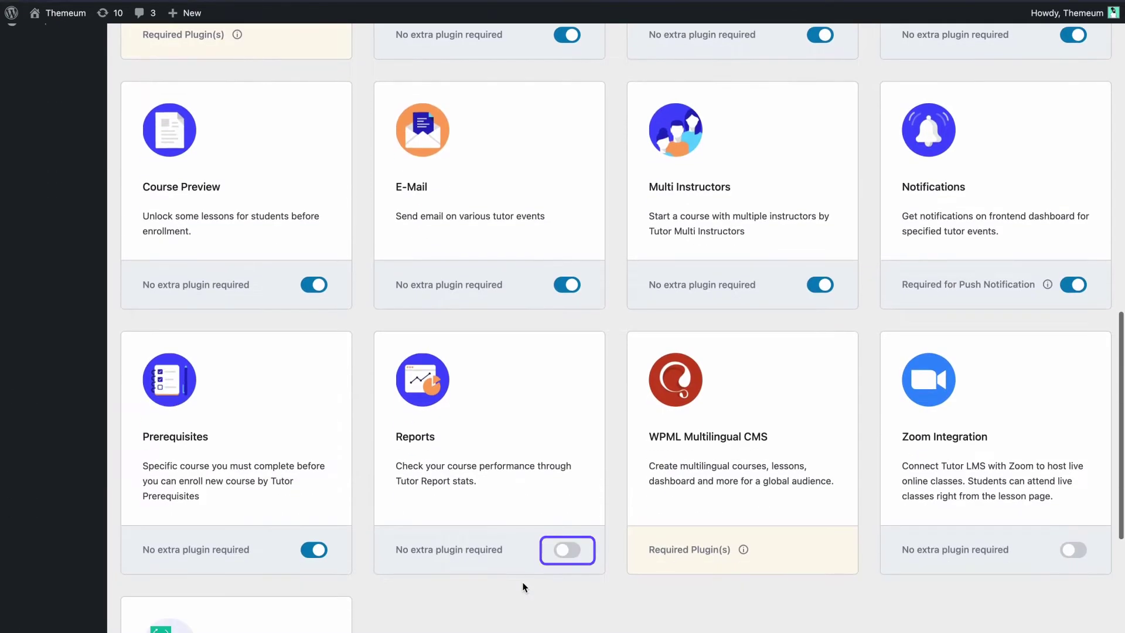
click(566, 550)
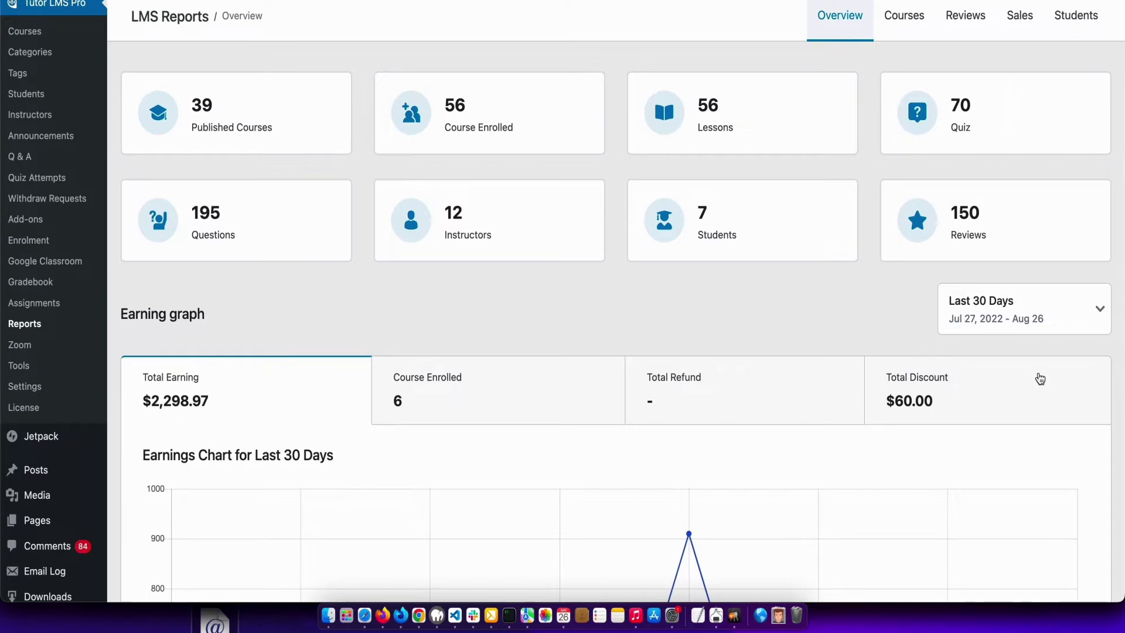
scroll(1040, 379, down, 3)
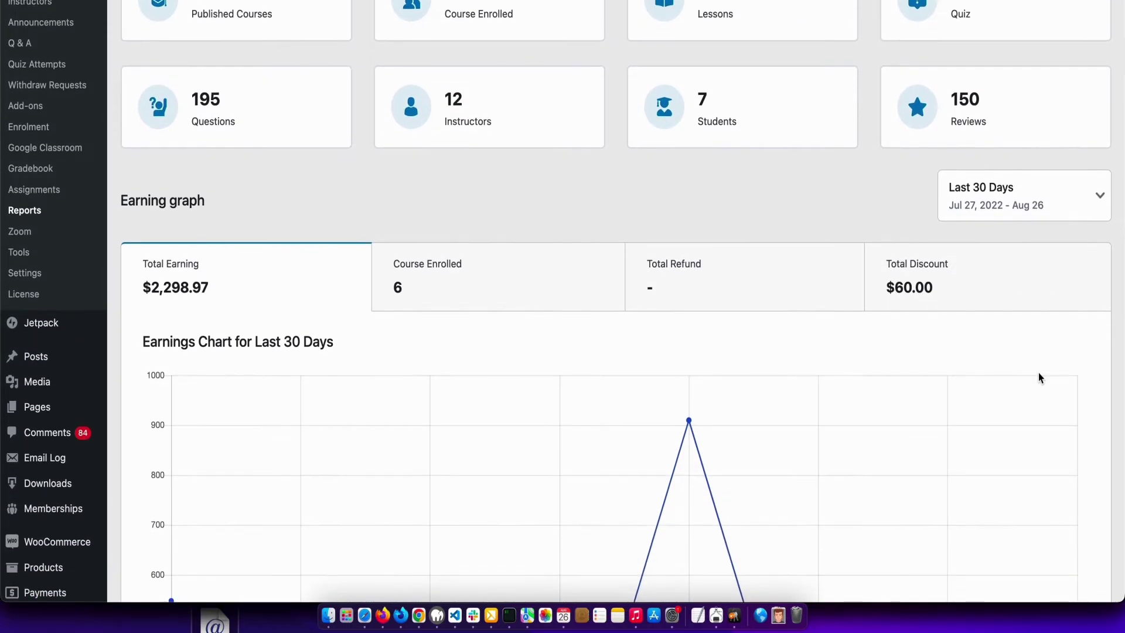
scroll(1040, 379, down, 4)
scroll(1039, 375, down, 11)
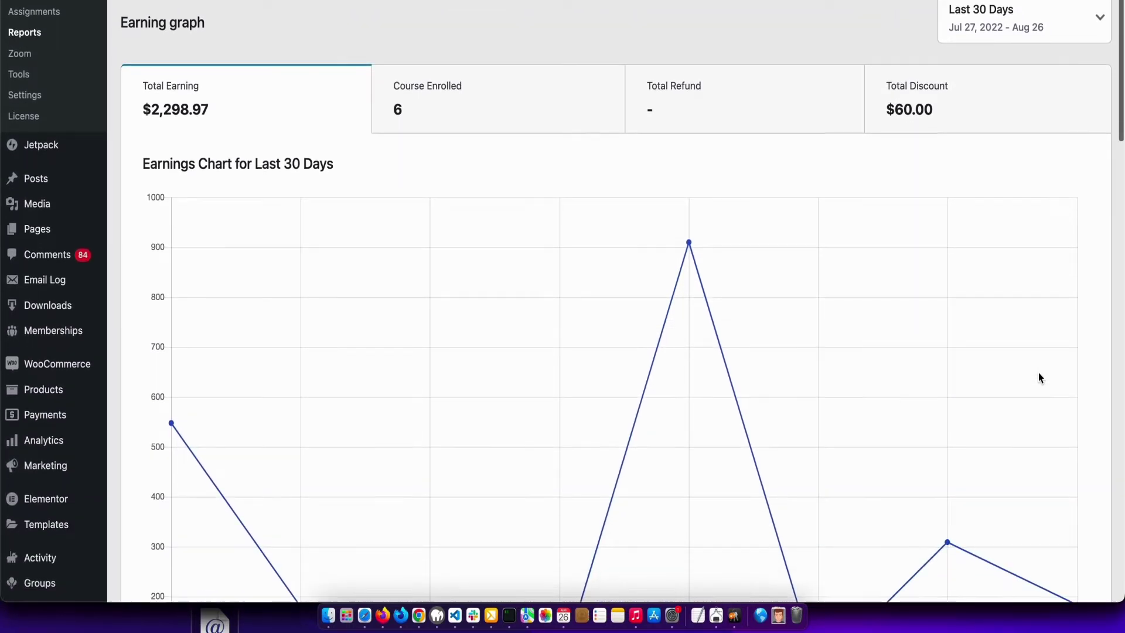
scroll(1038, 375, down, 6)
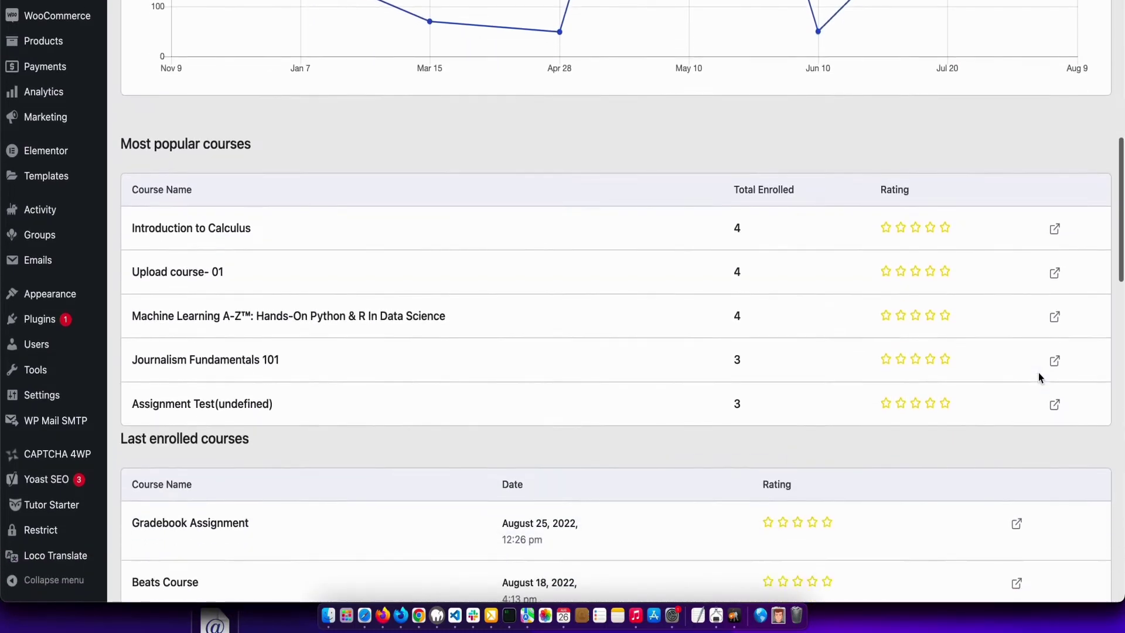
scroll(1038, 371, down, 1)
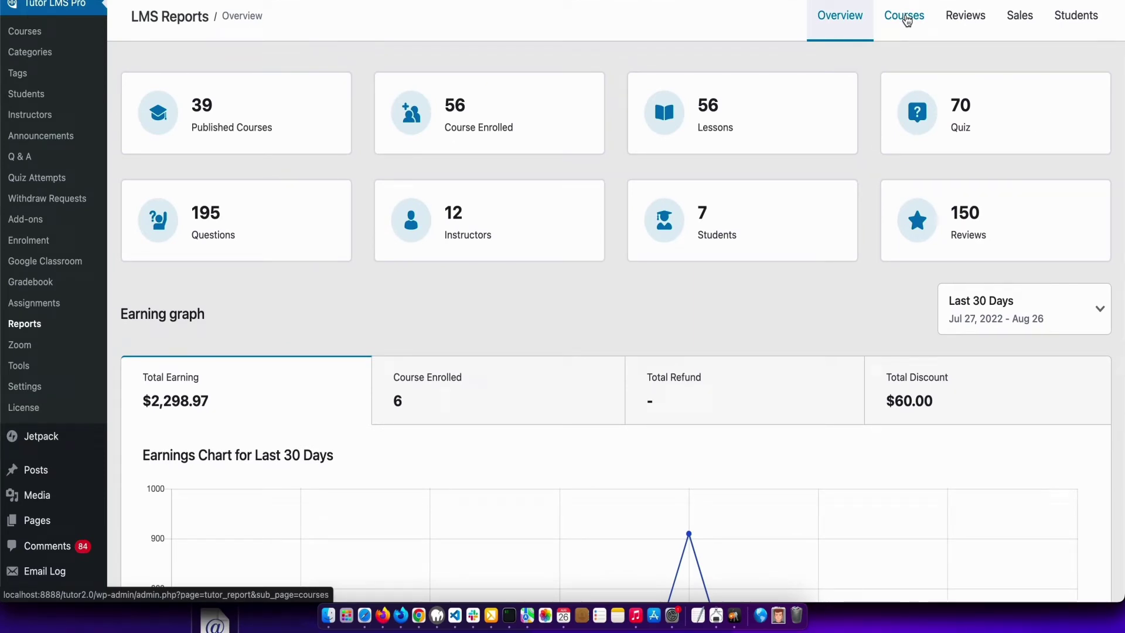
- Open the Gradebook Assignment course report from the Courses tab, then the Reviews report
click(907, 21)
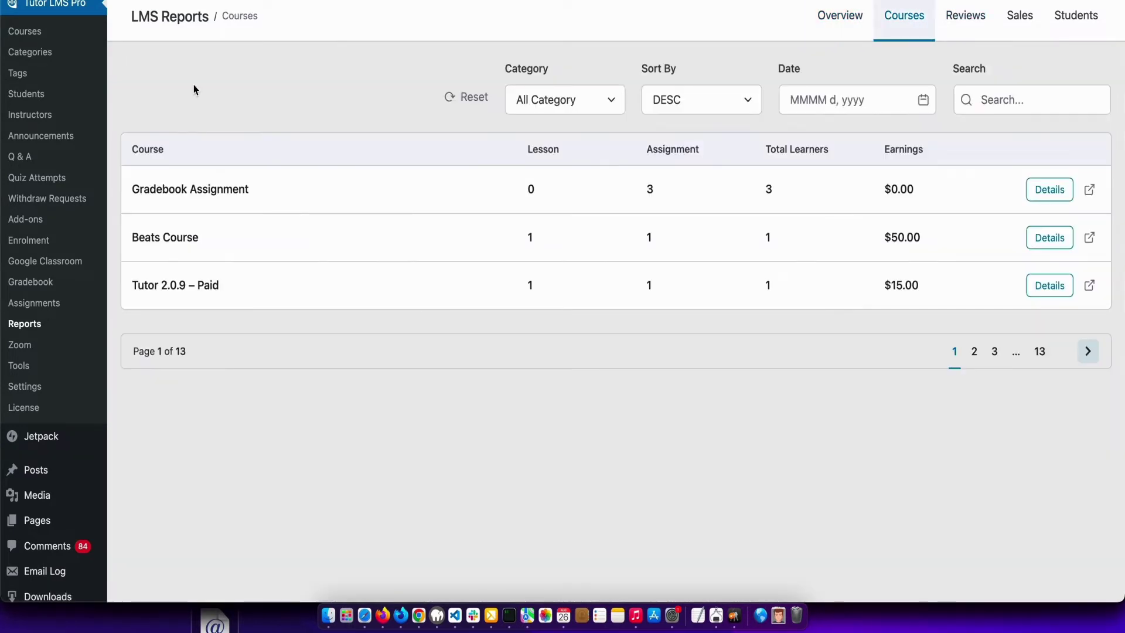
click(189, 190)
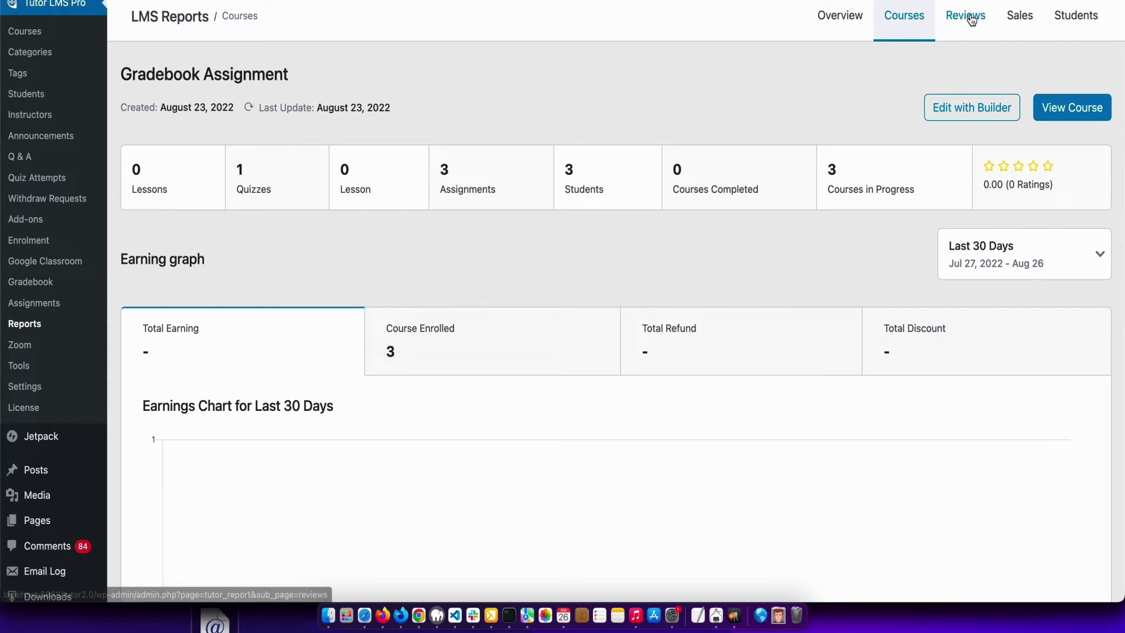
click(971, 19)
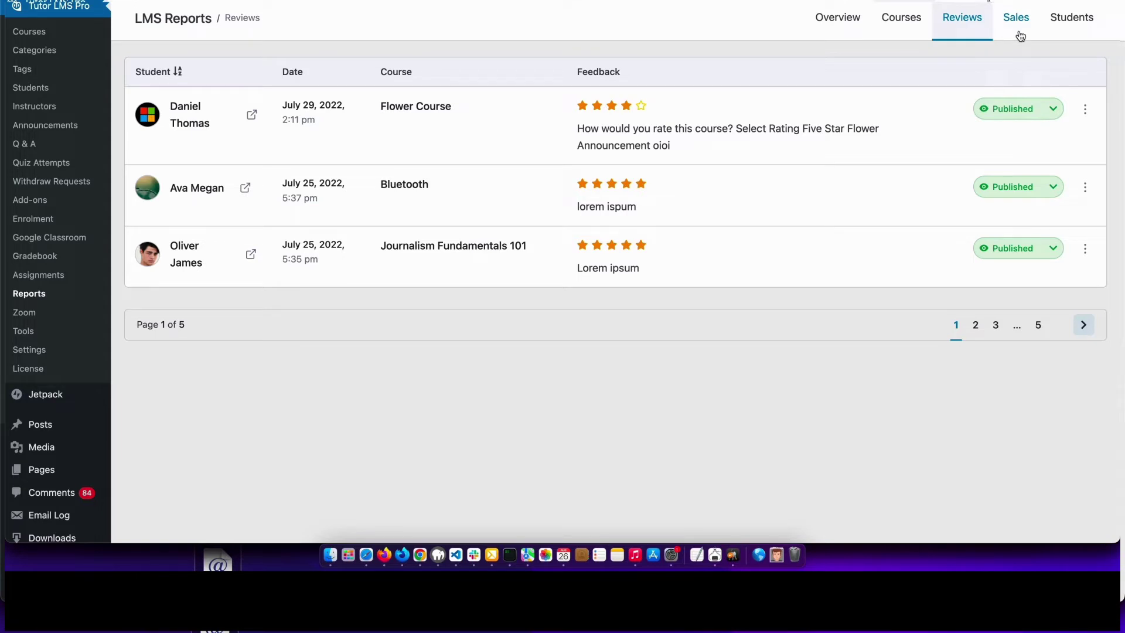
- View the Sales report listing orders
click(1019, 33)
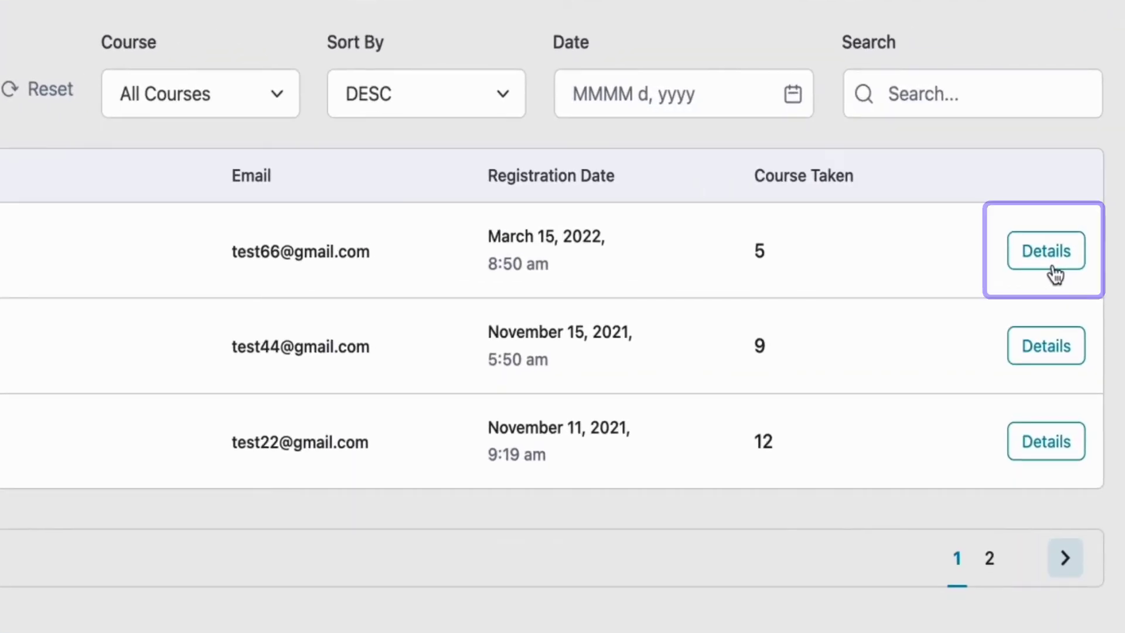
- Open the first student's Details report with 5 enrolled courses and per-course progress
click(1054, 268)
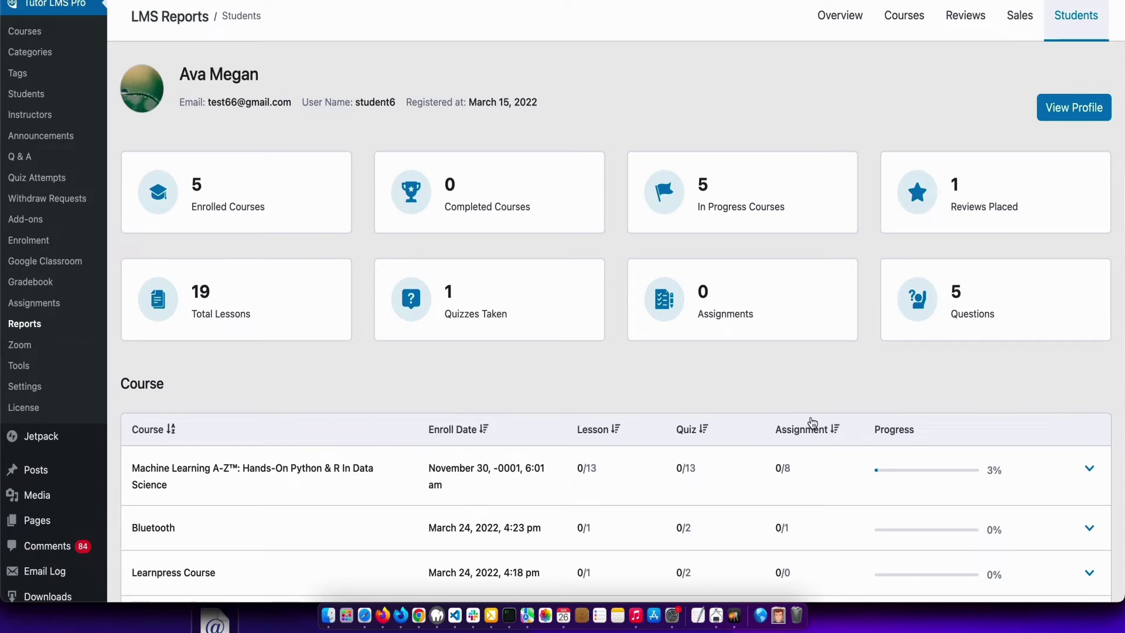
- Scroll the instructor Analytics overview showing 14 courses, 16 students, 5 reviews and earnings
scroll(812, 422, up, 1)
scroll(817, 387, down, 1)
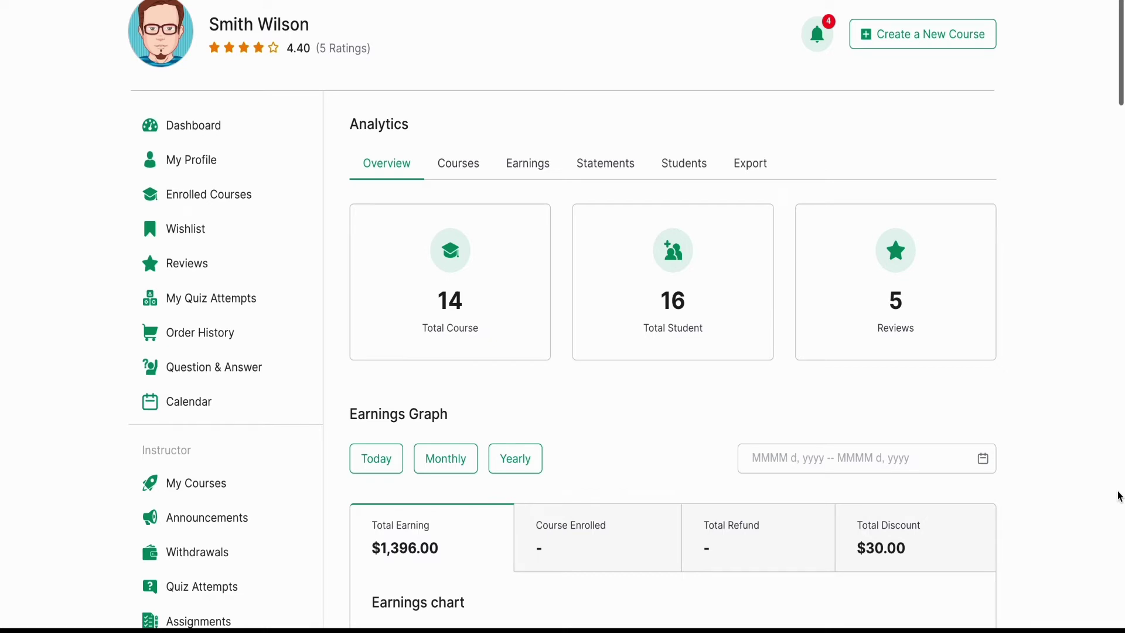
- Scroll the Analytics overview to the Earnings Graph, Most Popular Courses and recent reviews
scroll(1119, 495, down, 6)
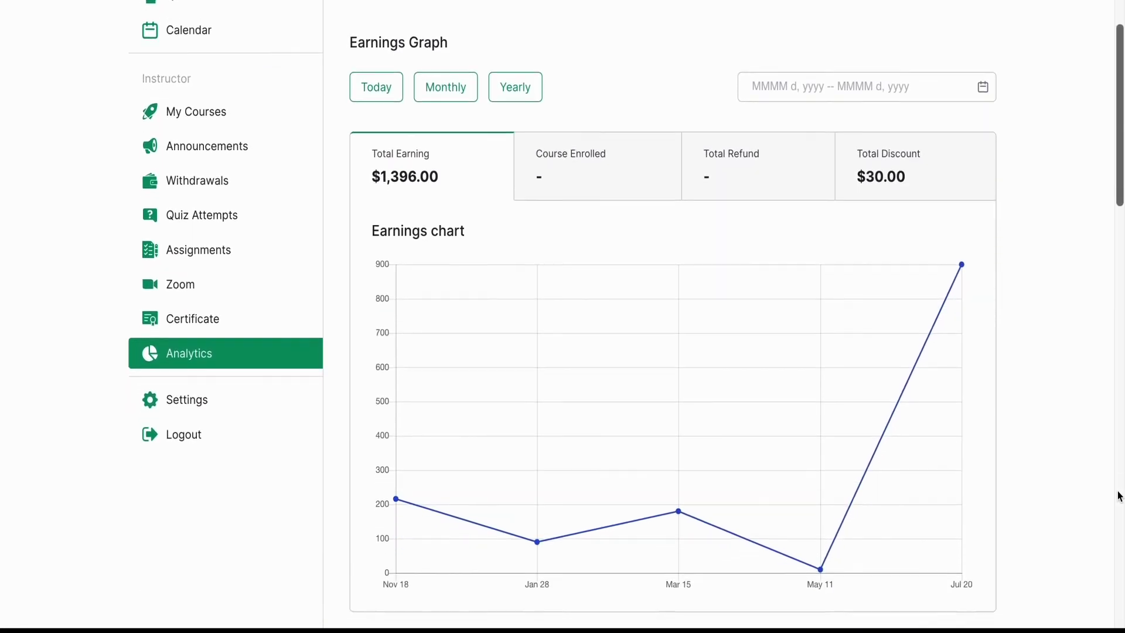
scroll(1120, 495, down, 1)
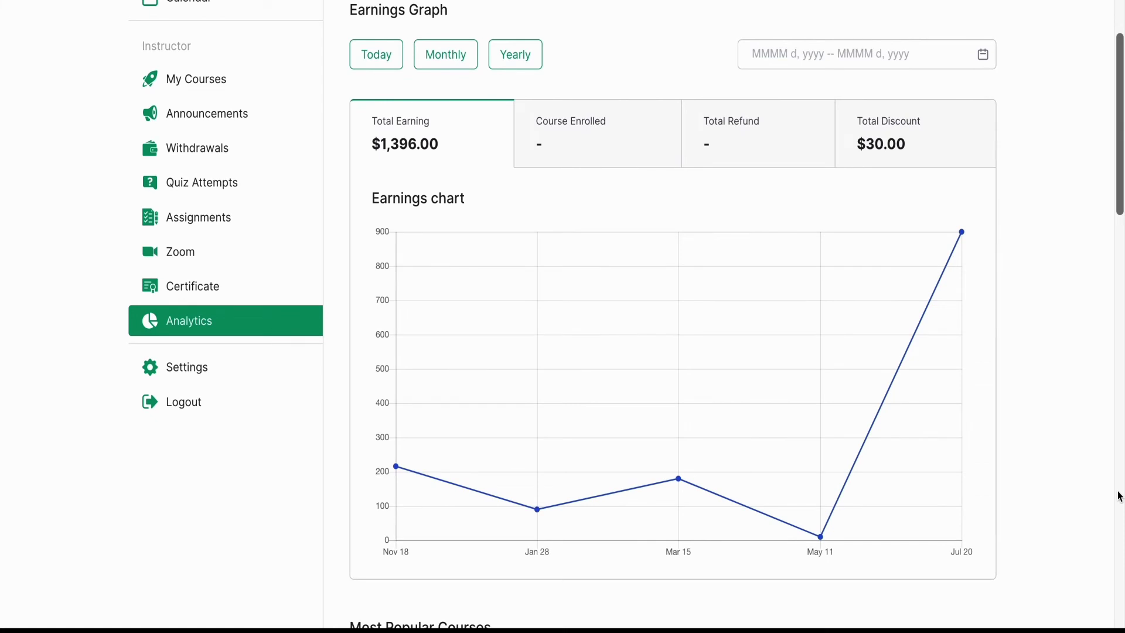
scroll(1119, 495, down, 9)
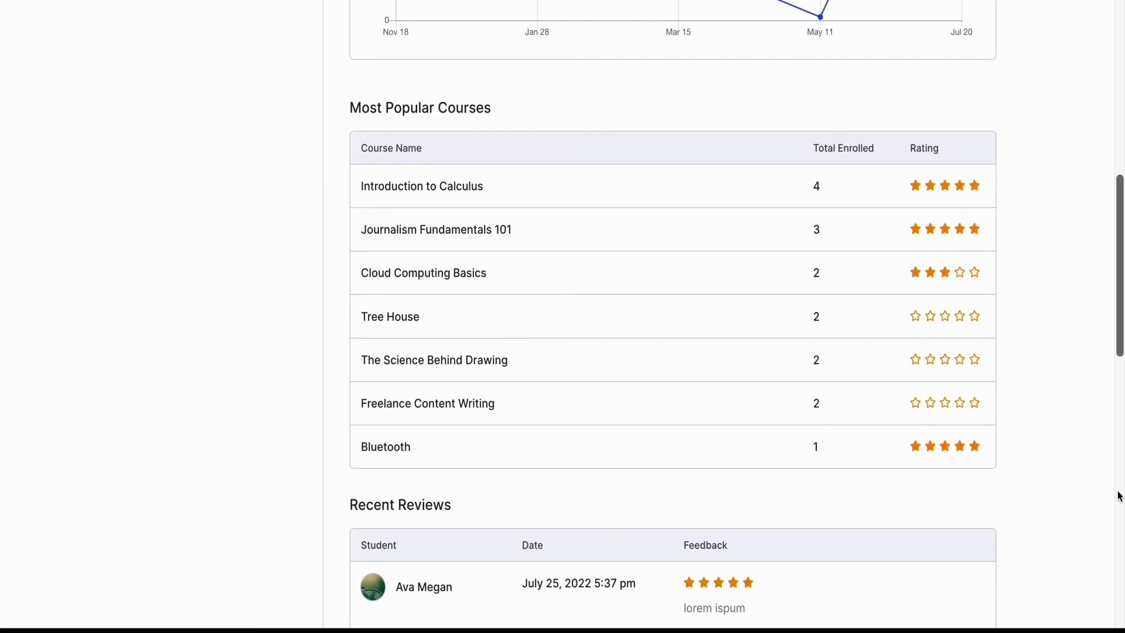
scroll(1120, 495, down, 17)
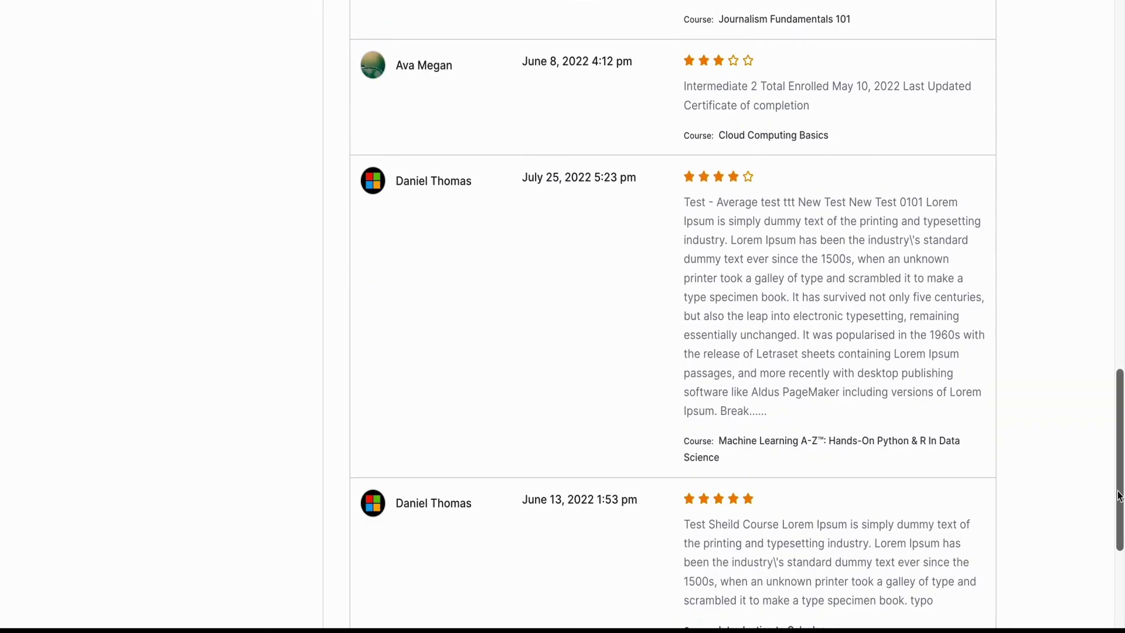
scroll(1120, 495, up, 20)
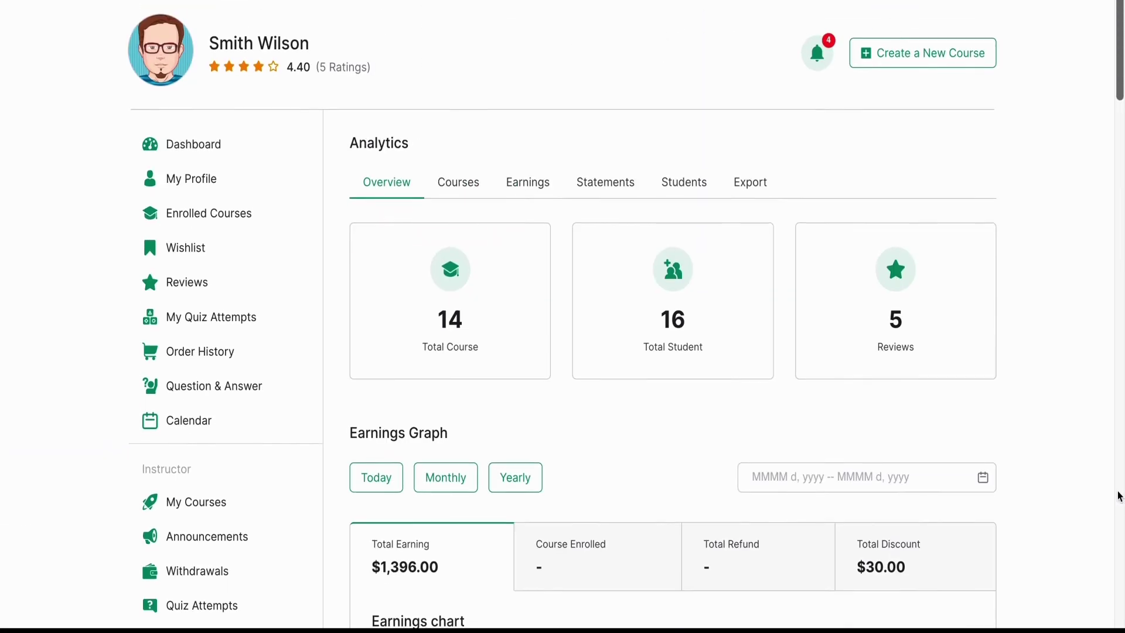
- Open the per-course analytics list and scroll through Introduction to Calculus's course stats
click(454, 196)
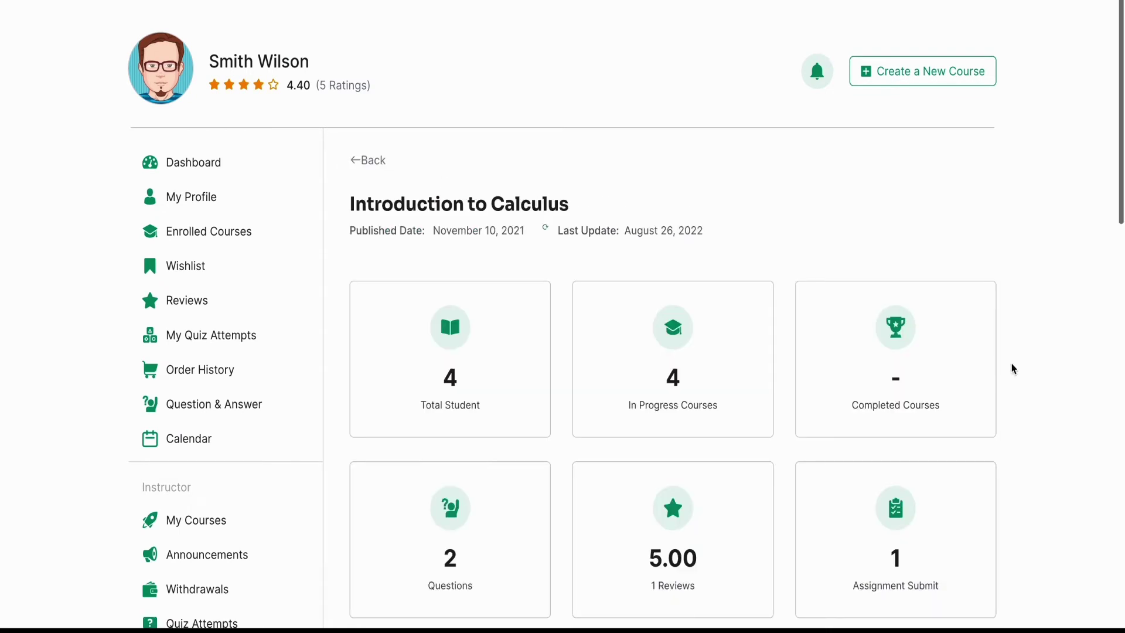
scroll(1041, 408, down, 3)
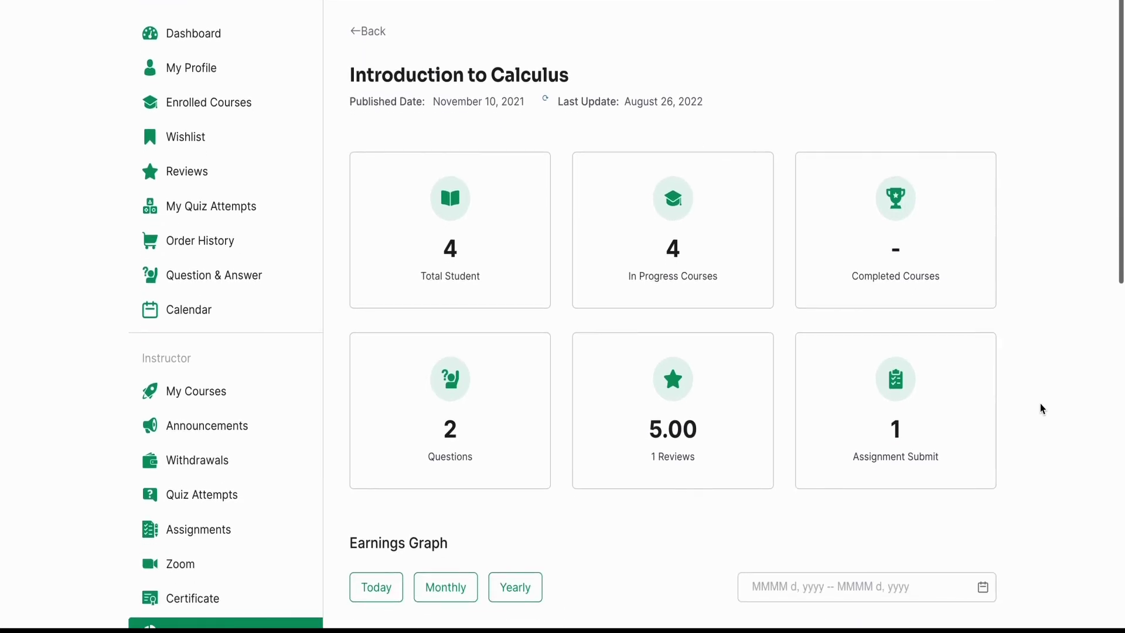
scroll(1041, 409, down, 3)
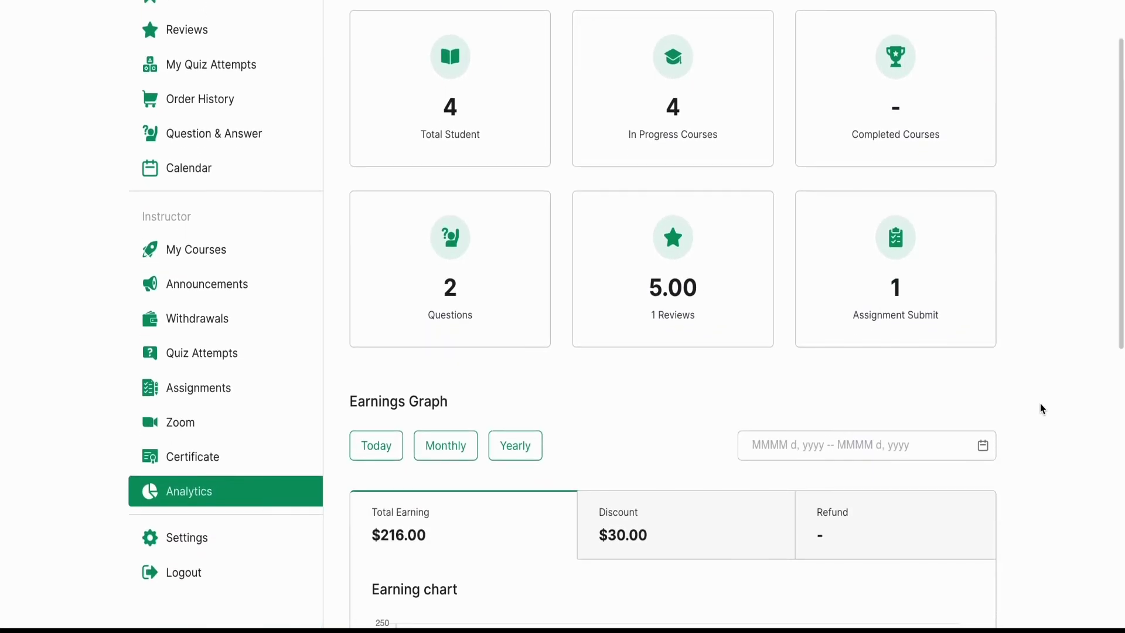
scroll(1041, 409, down, 1)
scroll(1041, 408, down, 3)
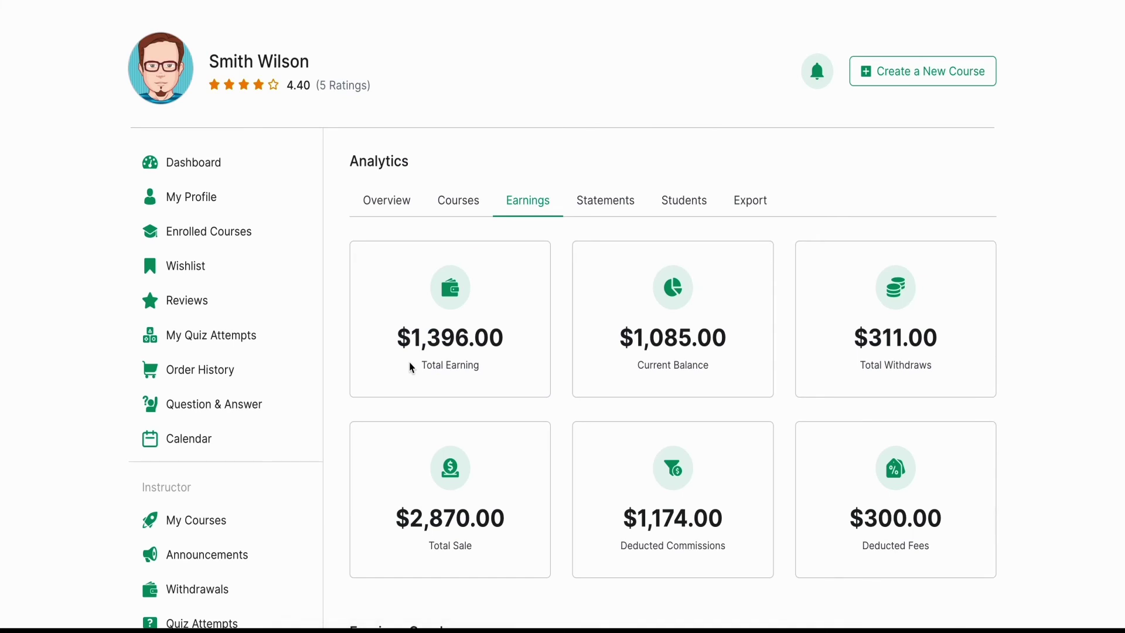
- Scroll through the Earnings tab and its Earning chart, clearing an accidental text selection
drag(421, 367, 465, 366)
click(495, 377)
scroll(780, 530, down, 5)
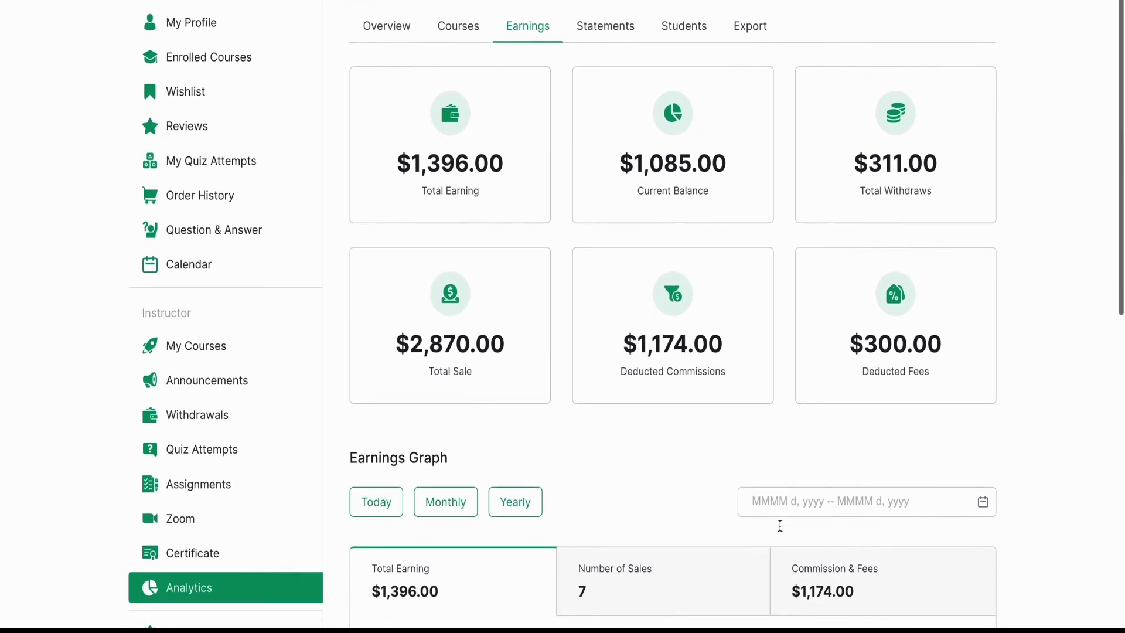
scroll(780, 530, down, 5)
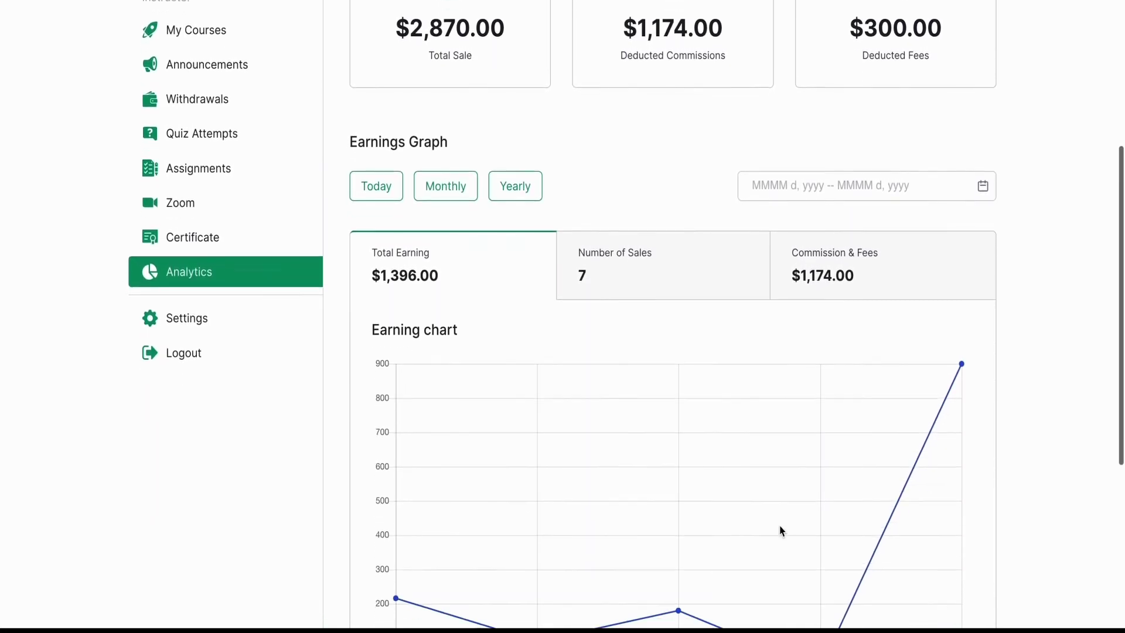
scroll(780, 530, up, 1)
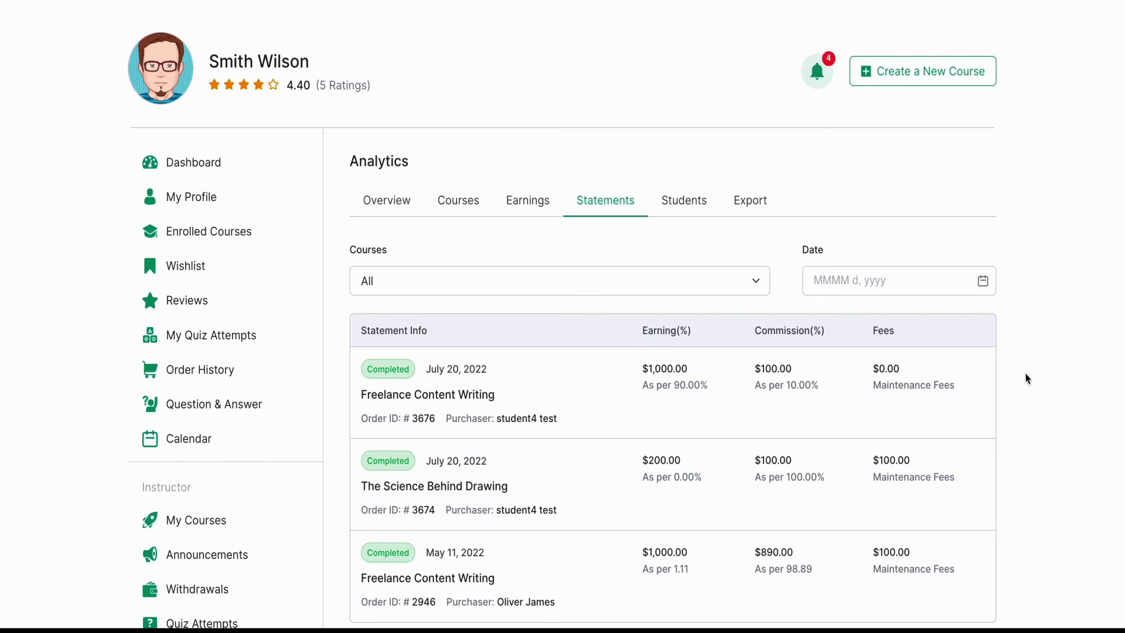
- Show the Students analytics list with registration dates and courses taken
scroll(1093, 382, down, 2)
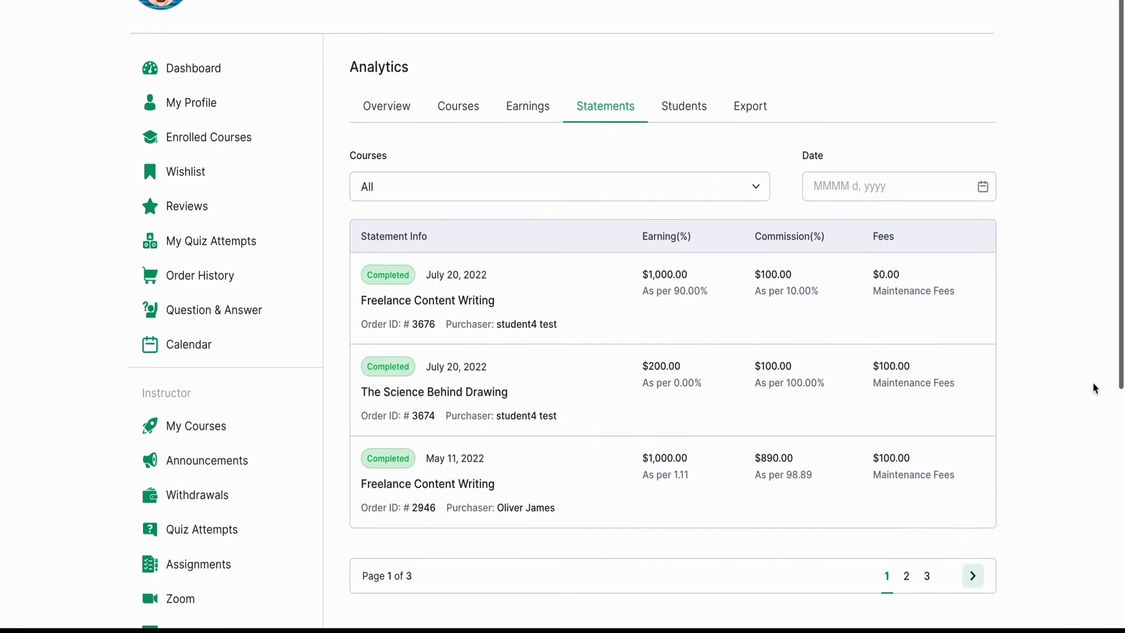
scroll(1093, 382, up, 2)
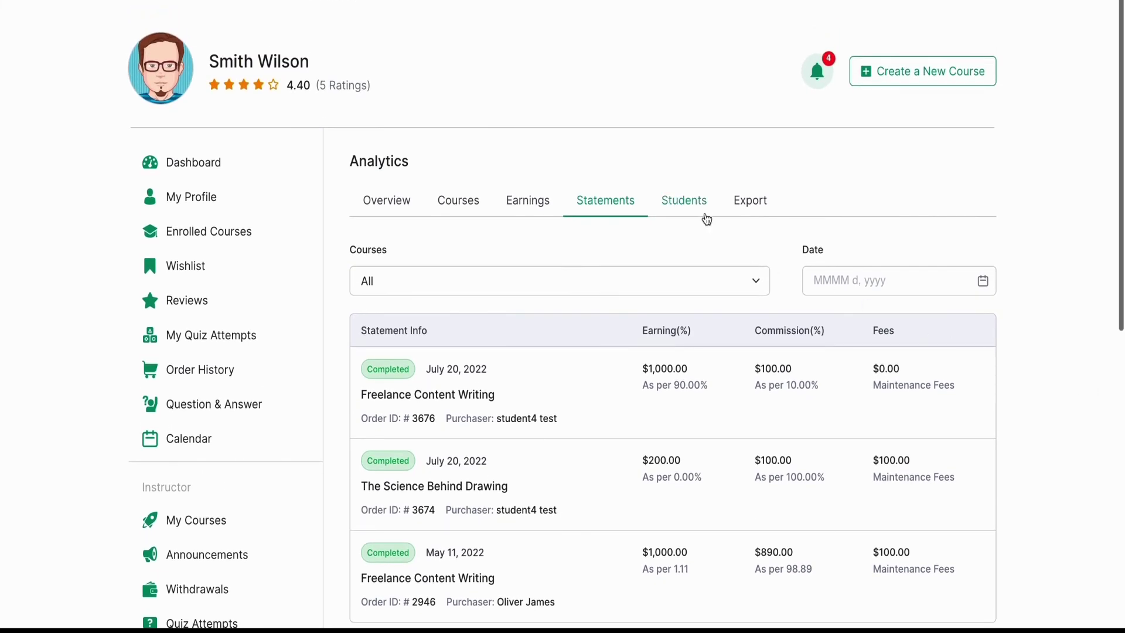
click(681, 206)
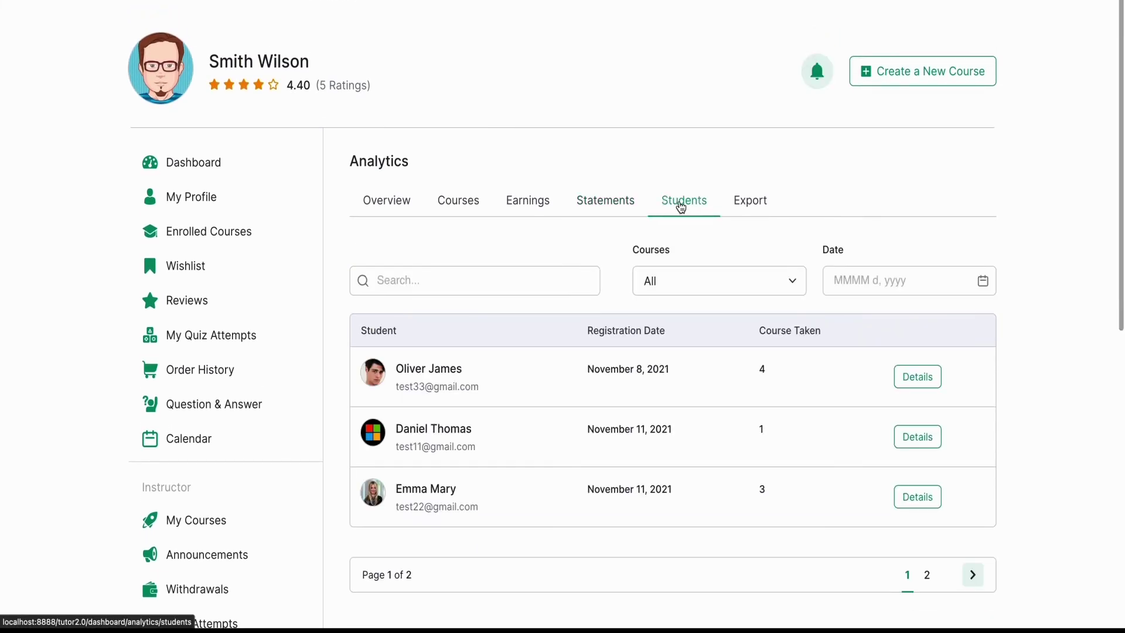
- Review the first student's course progress details, then go to the Analytics Export tab
click(934, 382)
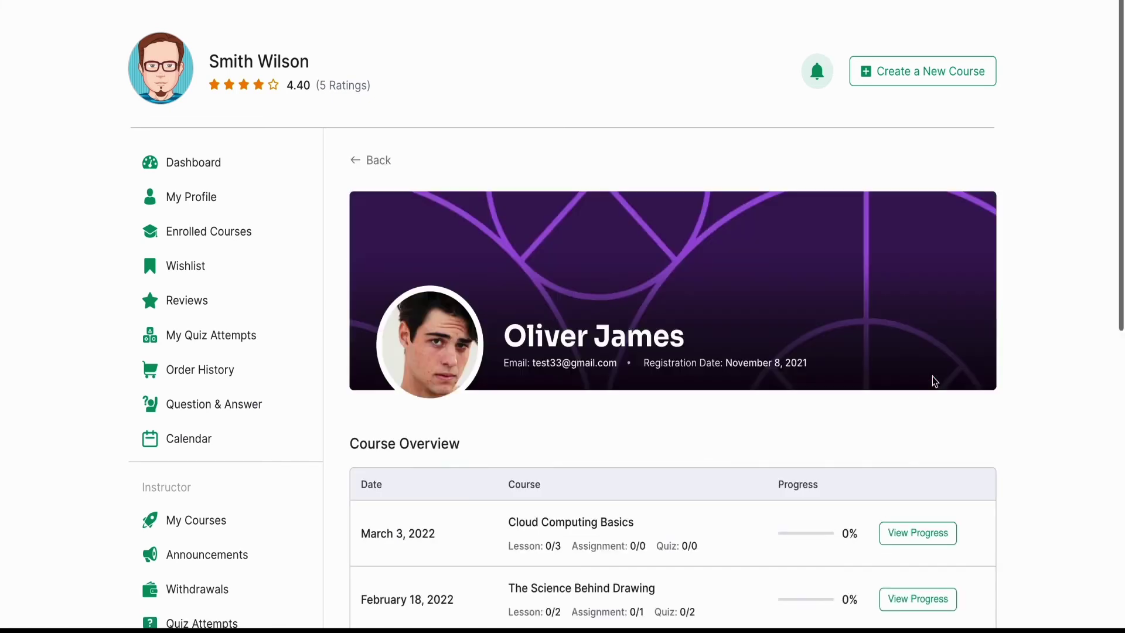
scroll(933, 382, down, 3)
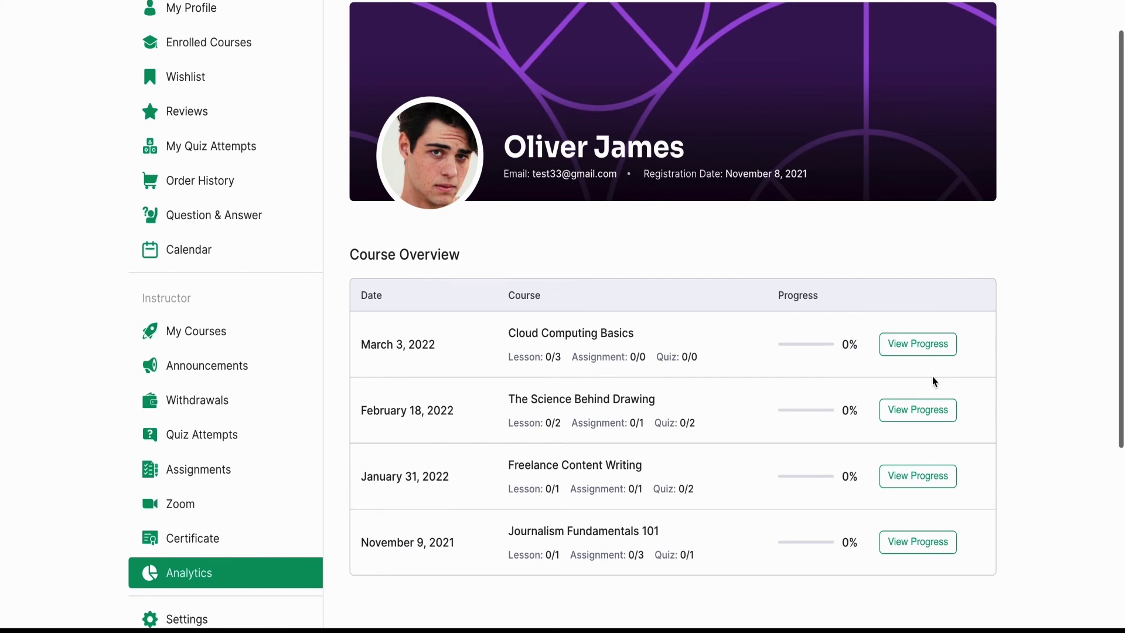
scroll(933, 377, up, 3)
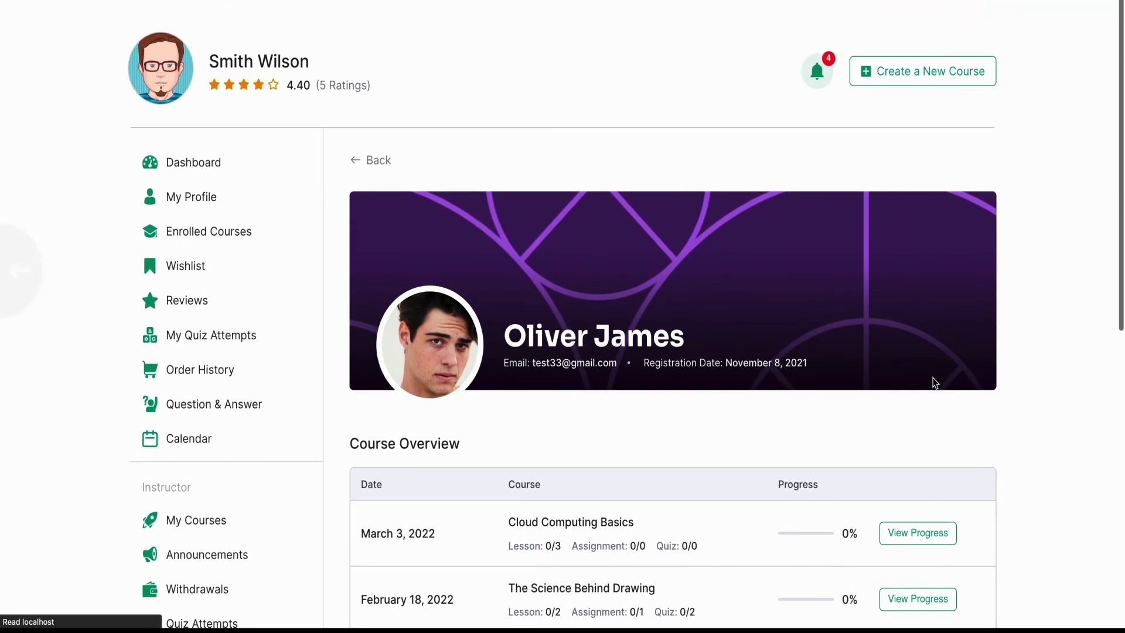
scroll(935, 384, left, 5)
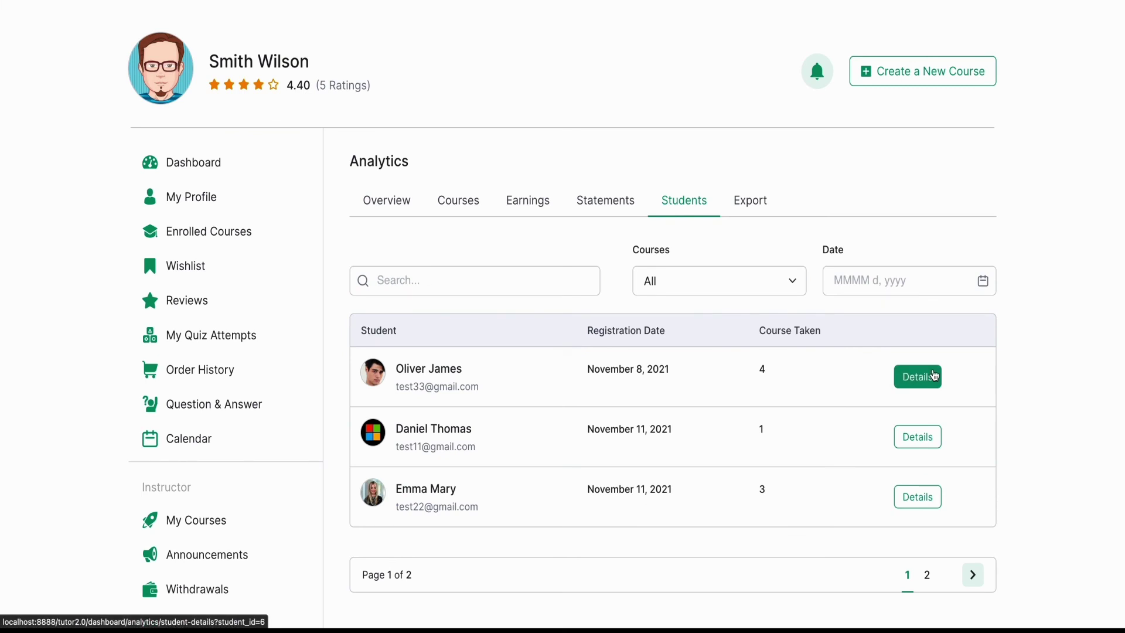
click(750, 200)
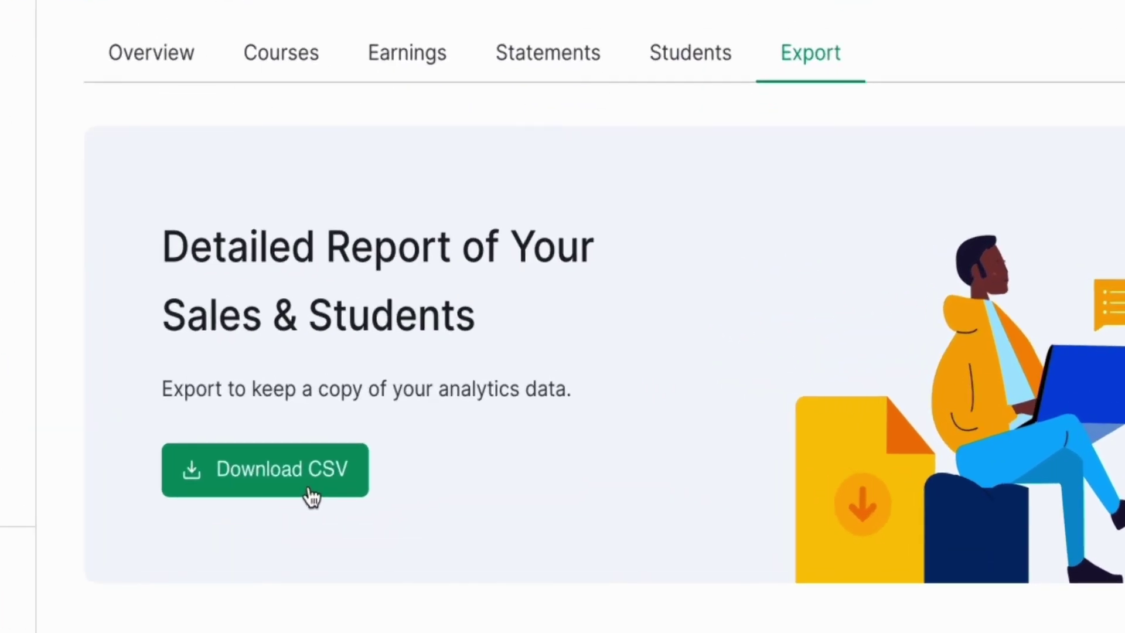
- Export the analytics data via Download CSV and save analytics-data.zip to disk
click(311, 495)
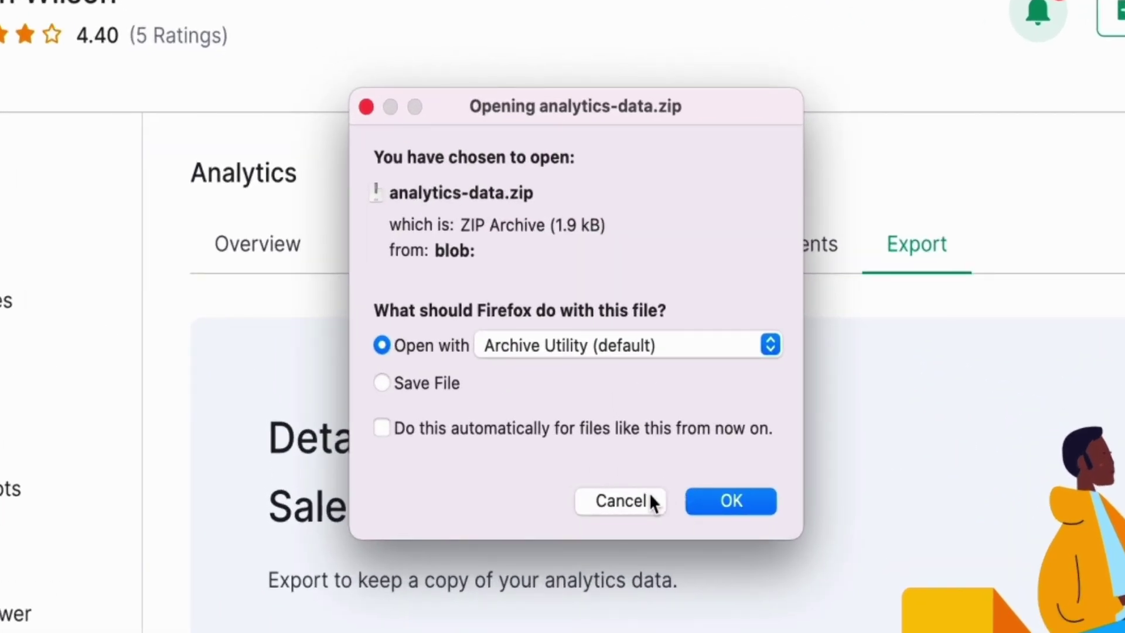
click(439, 381)
click(620, 500)
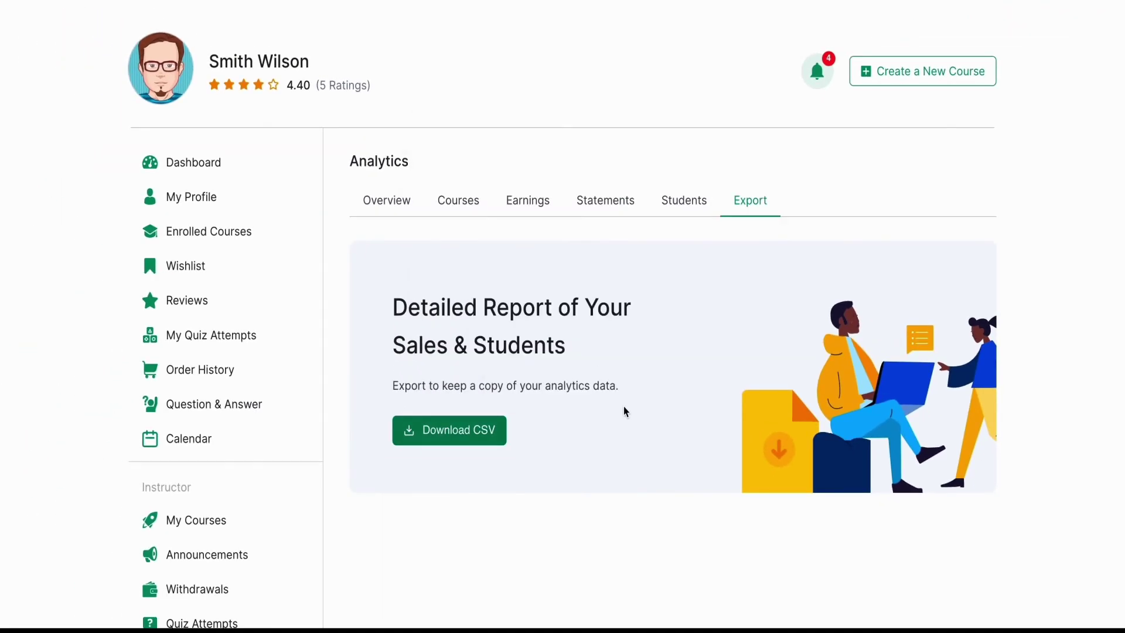